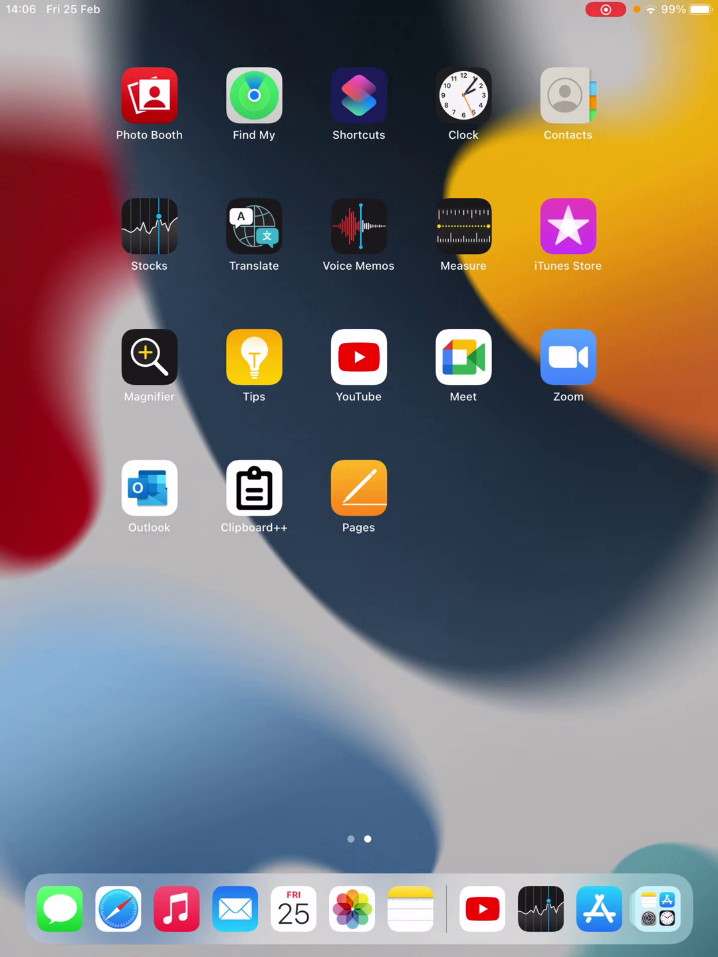
Step: Copy the Safari article passage from 'active pharmaceutical ingredients' through 'State Hel', then return home
{"action": "left_click", "coordinate": [118, 909]}
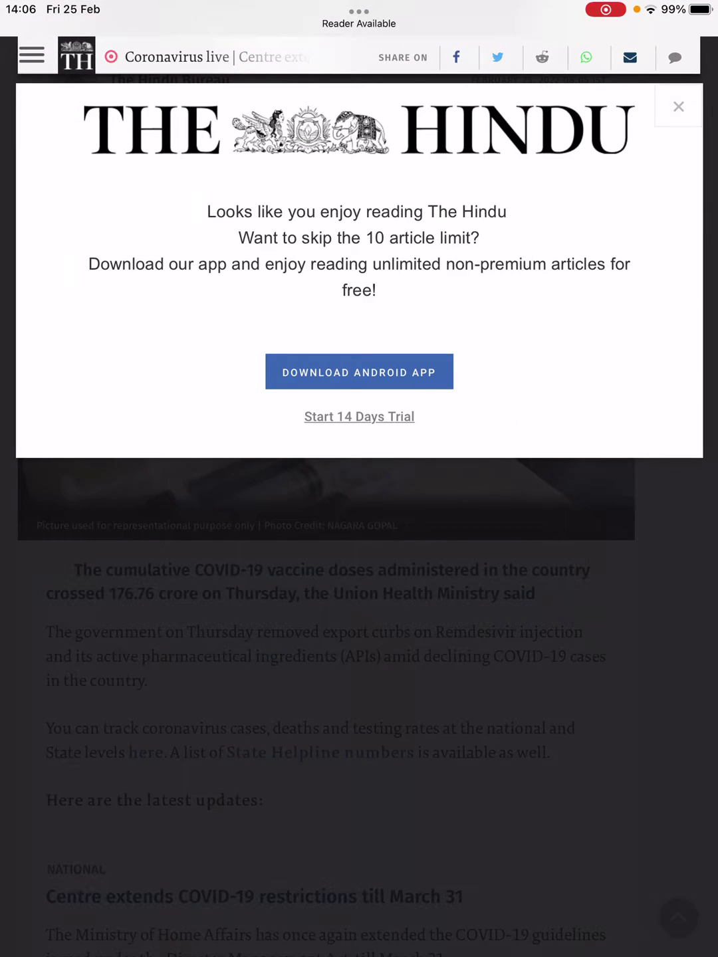
{"action": "left_click", "coordinate": [679, 106]}
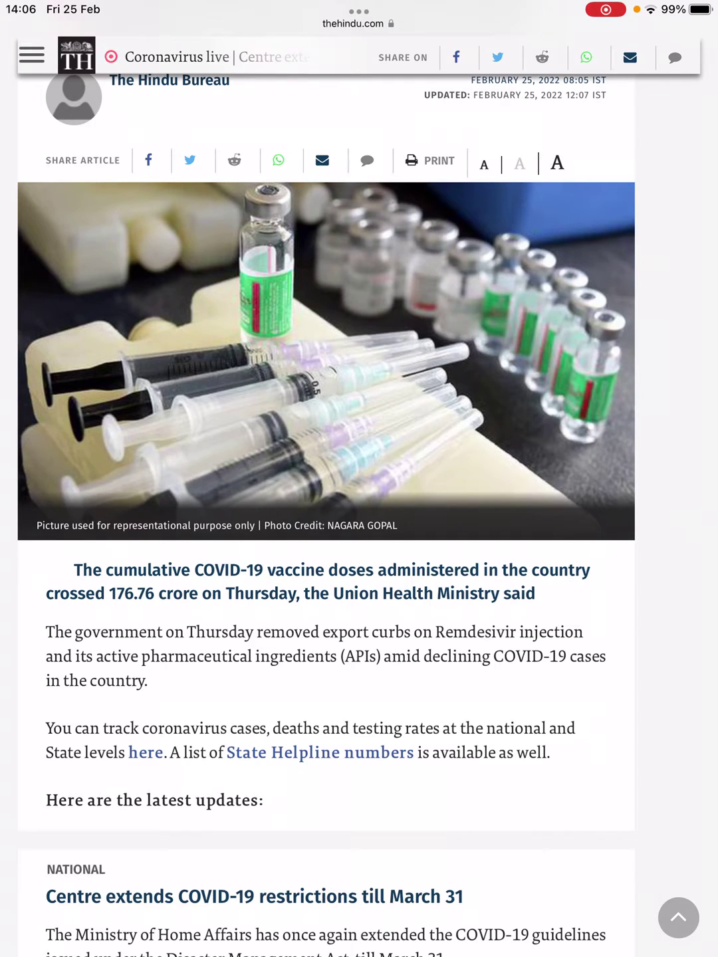
{"action": "double_click", "coordinate": [118, 656]}
{"action": "mouse_move", "coordinate": [148, 666]}
{"action": "left_mouse_down"}
{"action": "mouse_move", "coordinate": [148, 691]}
{"action": "mouse_move", "coordinate": [298, 755]}
{"action": "left_mouse_up"}
{"action": "key", "text": "super+c"}
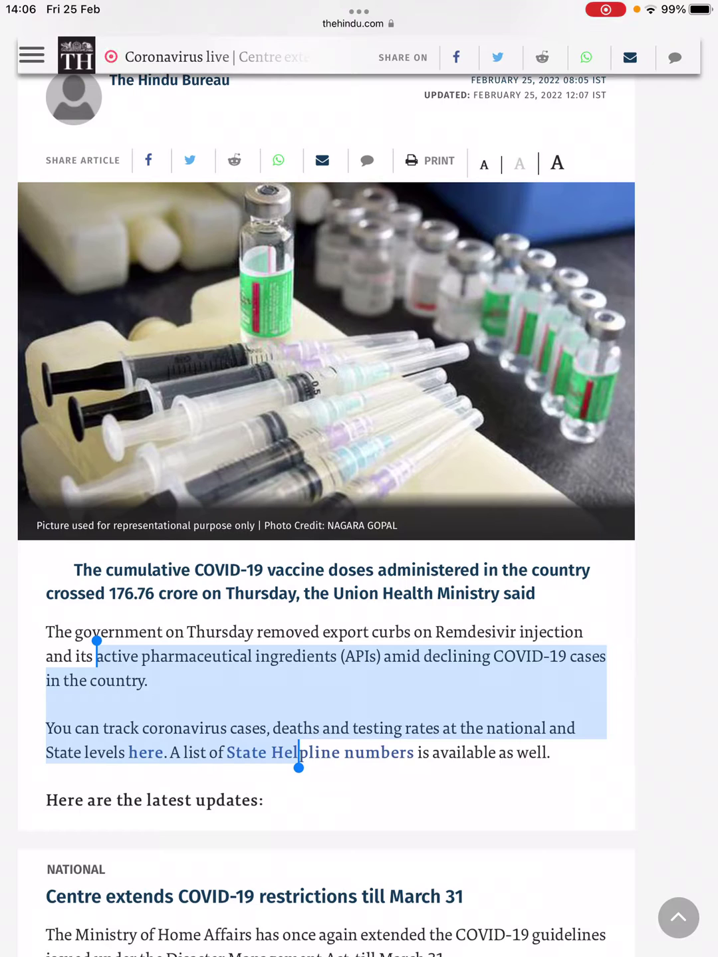
{"action": "key", "text": "super+h"}
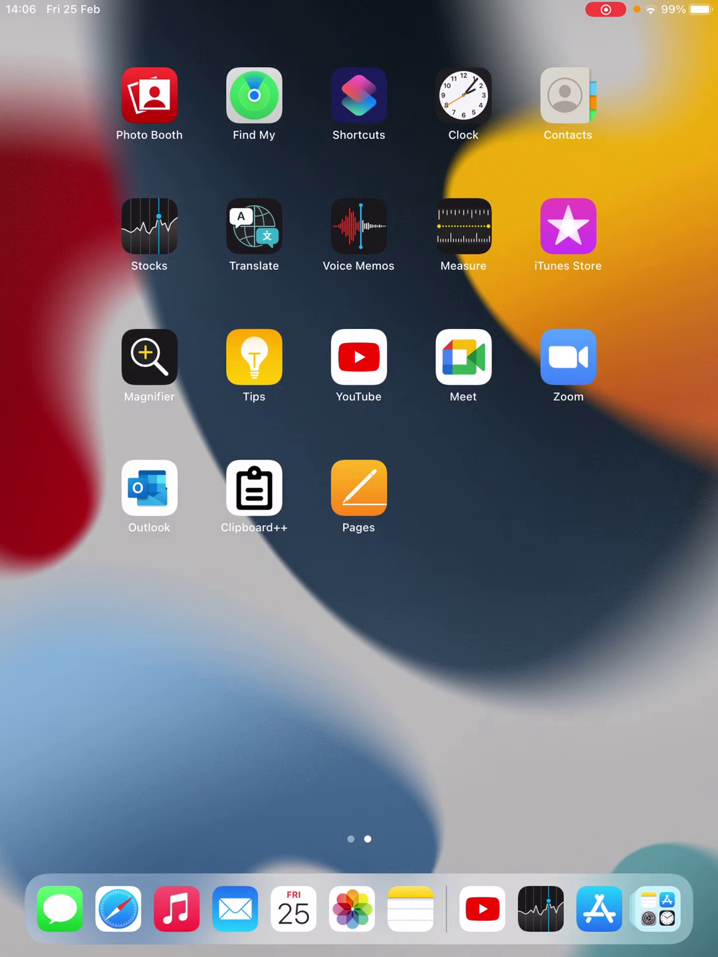
{"action": "scroll", "coordinate": [359, 478], "scroll_direction": "right", "scroll_amount": 3}
{"action": "scroll", "coordinate": [359, 479], "scroll_direction": "right", "scroll_amount": 3}
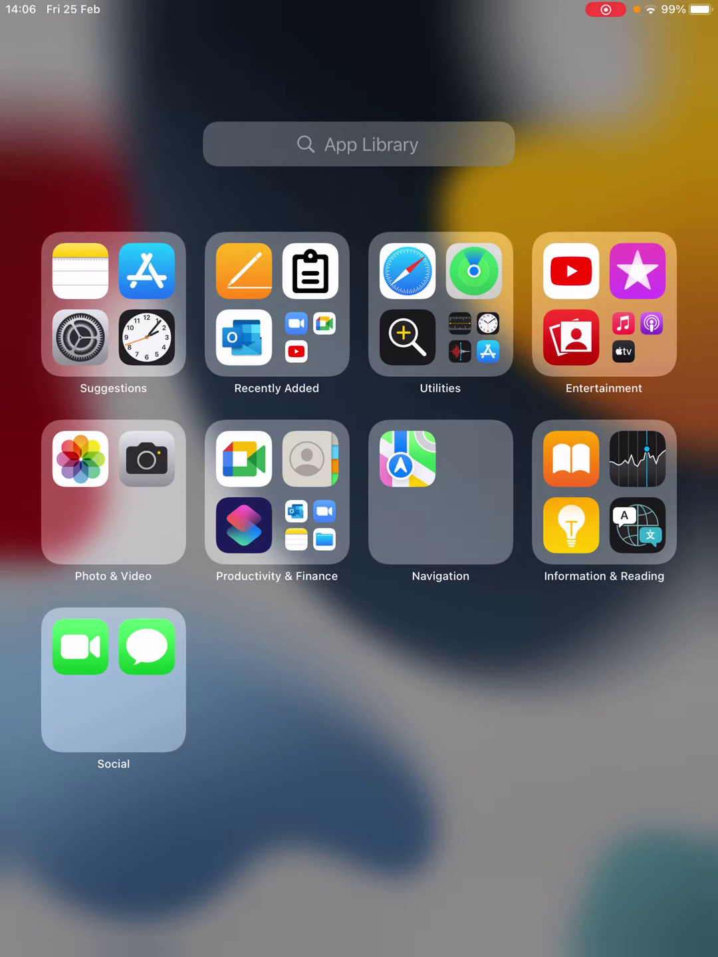
Step: Create a new note in Notes and paste the copied article passage into it
{"action": "left_click", "coordinate": [80, 270]}
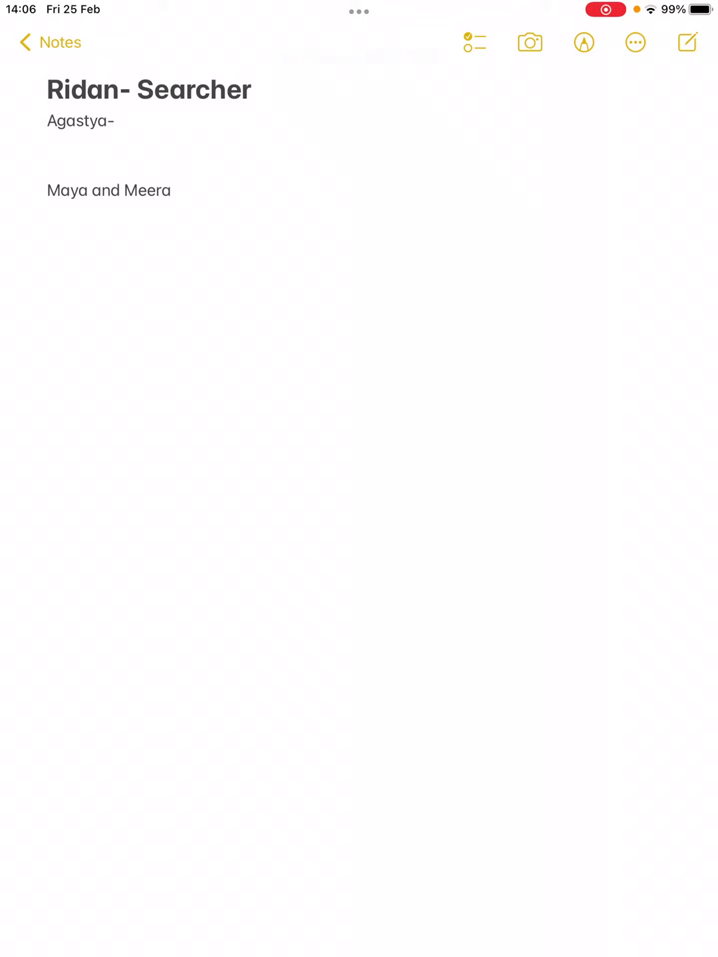
{"action": "left_click", "coordinate": [687, 41]}
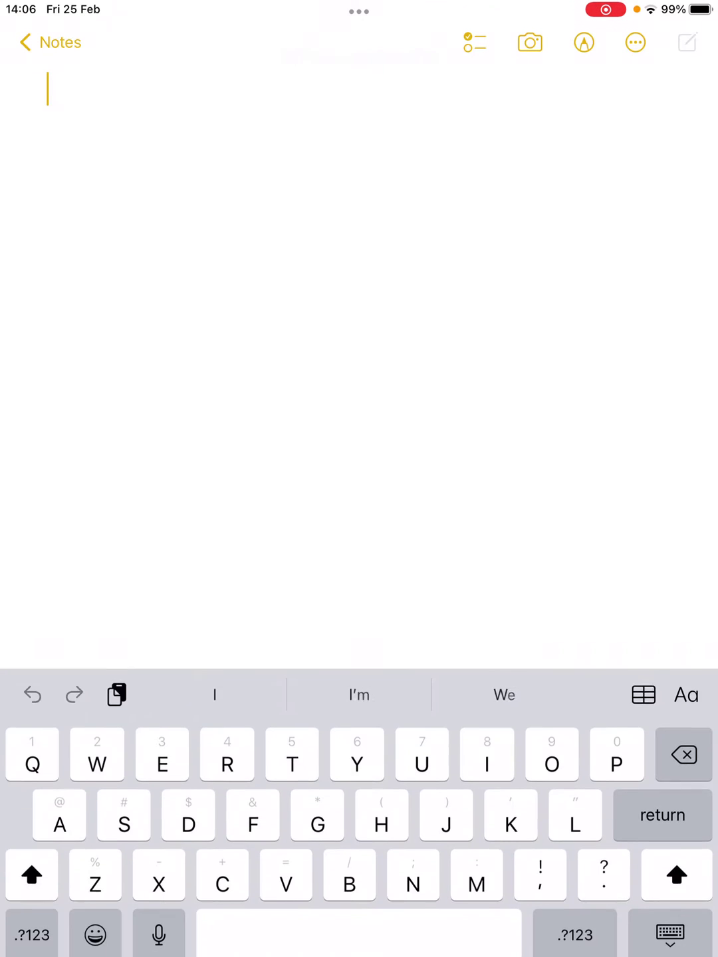
{"action": "left_click", "coordinate": [47, 88]}
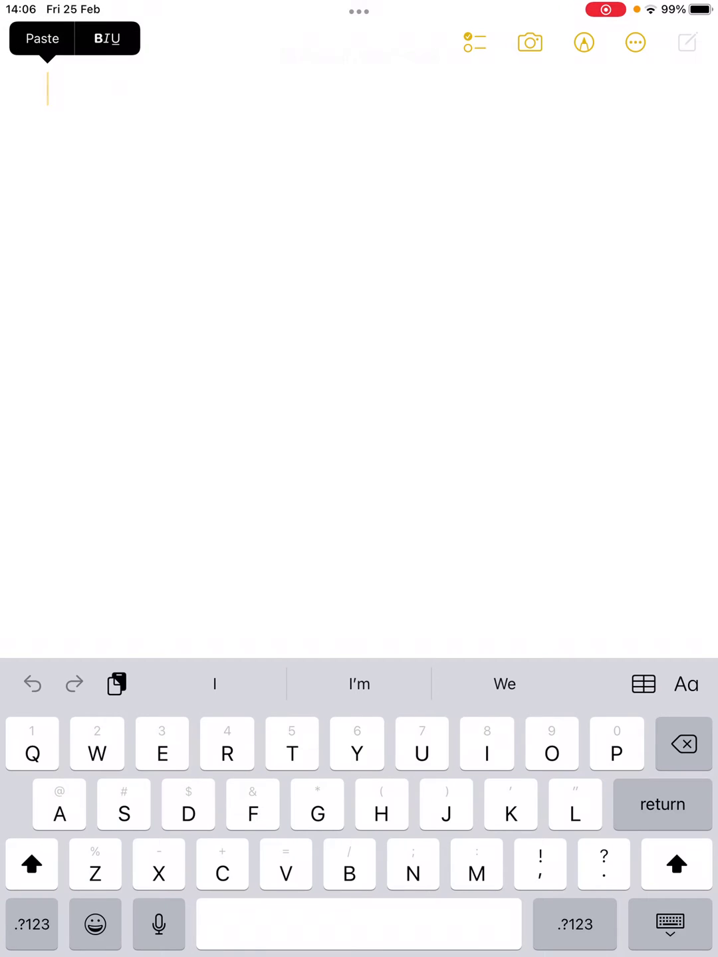
{"action": "left_click", "coordinate": [42, 38]}
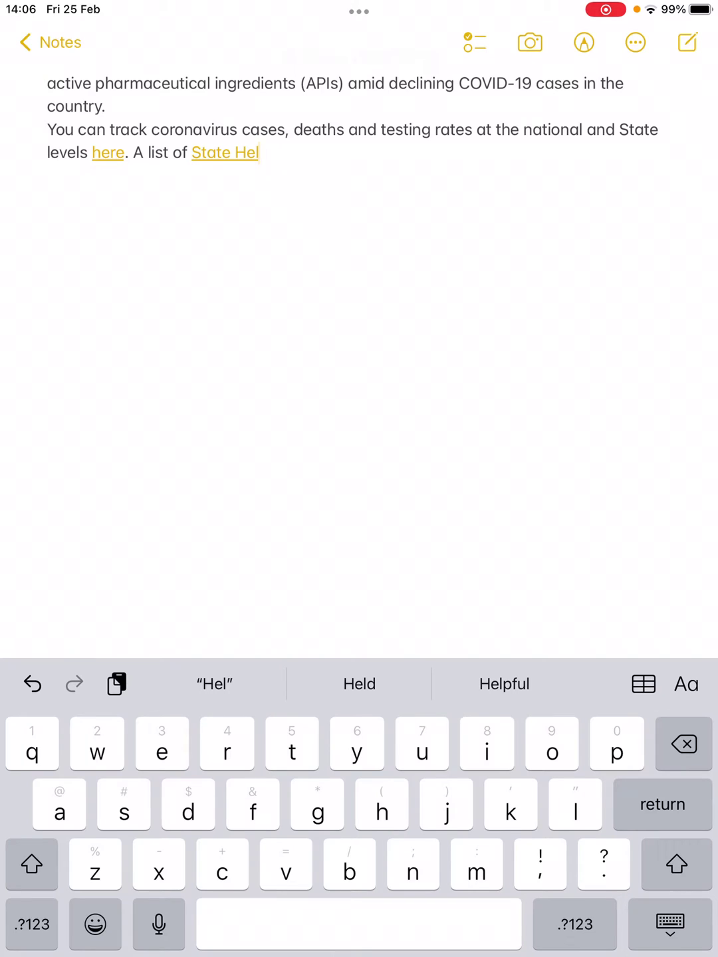
Step: Add a new line below the passage, then check the note tops the notes list
{"action": "key", "text": "Return"}
{"action": "key", "text": "Return"}
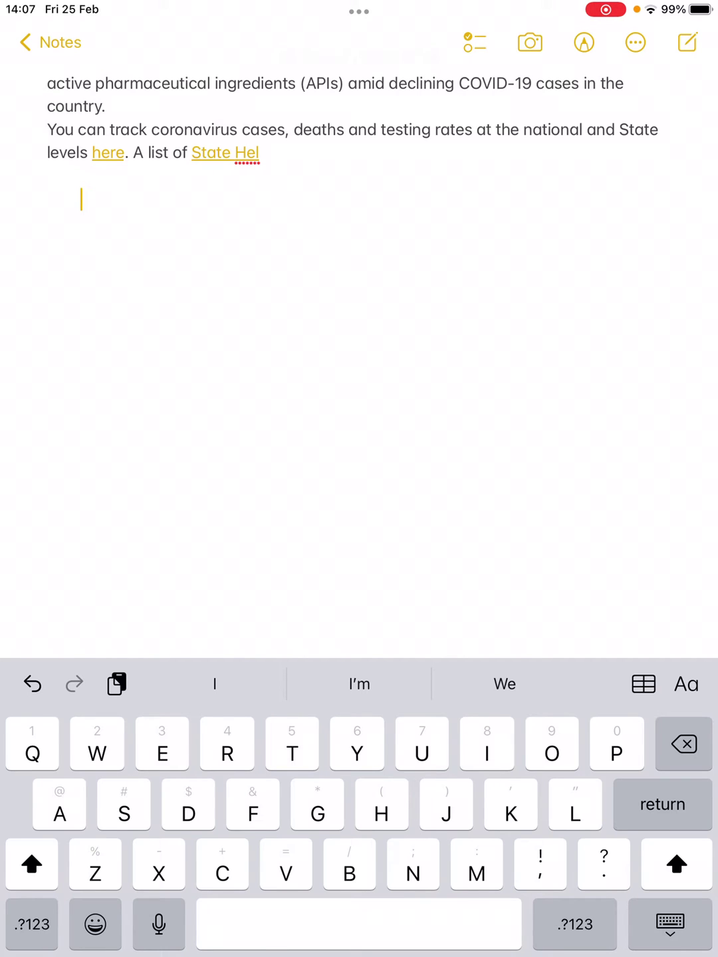
{"action": "left_click", "coordinate": [51, 42]}
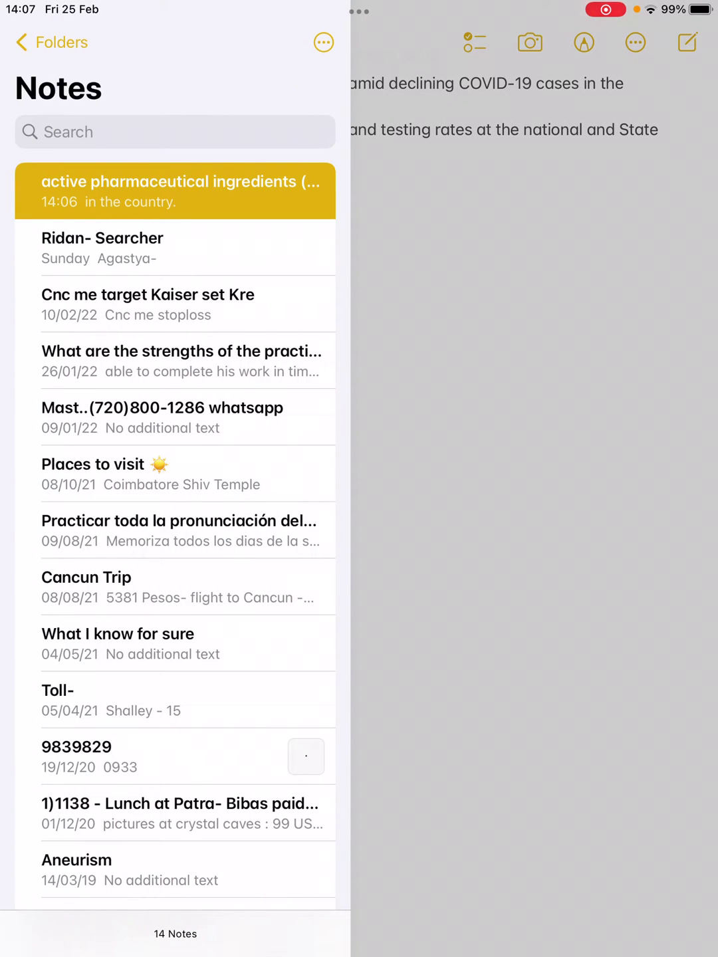
{"action": "left_click", "coordinate": [523, 449]}
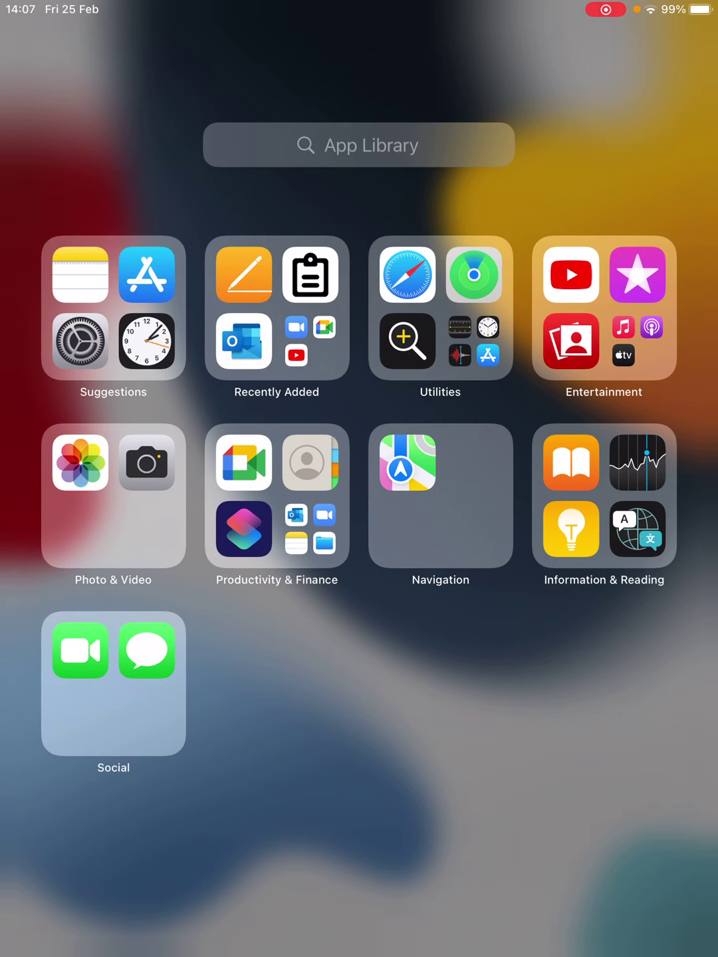
Step: Search the App Store for 'clipboard' to confirm Clipboard++ is installed, then go home
{"action": "left_click", "coordinate": [147, 274]}
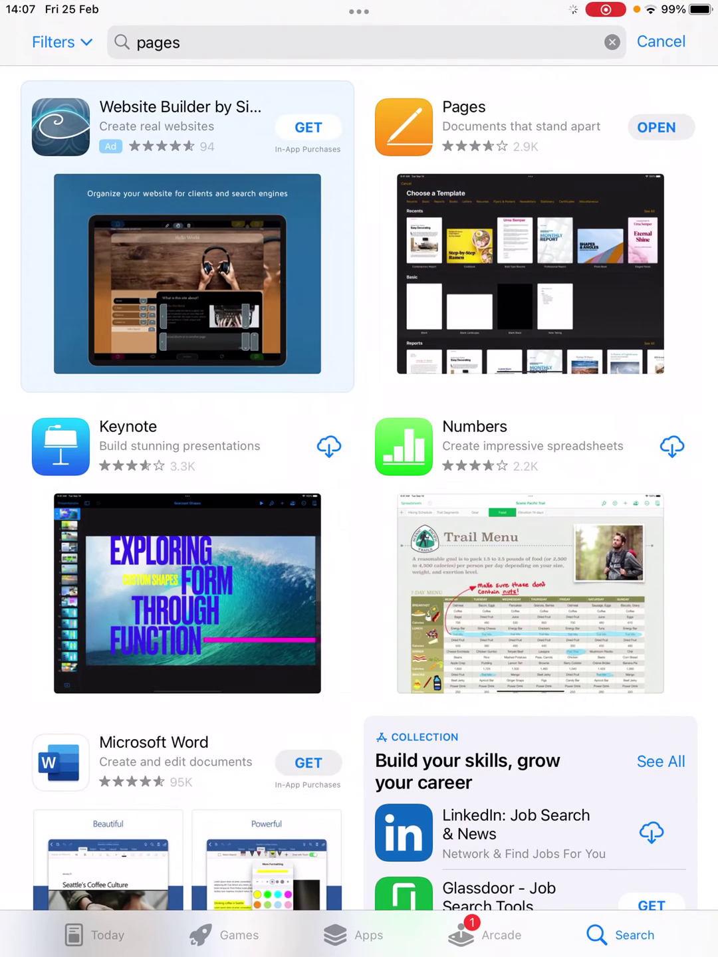
{"action": "scroll", "coordinate": [359, 509], "scroll_direction": "up", "scroll_amount": 3}
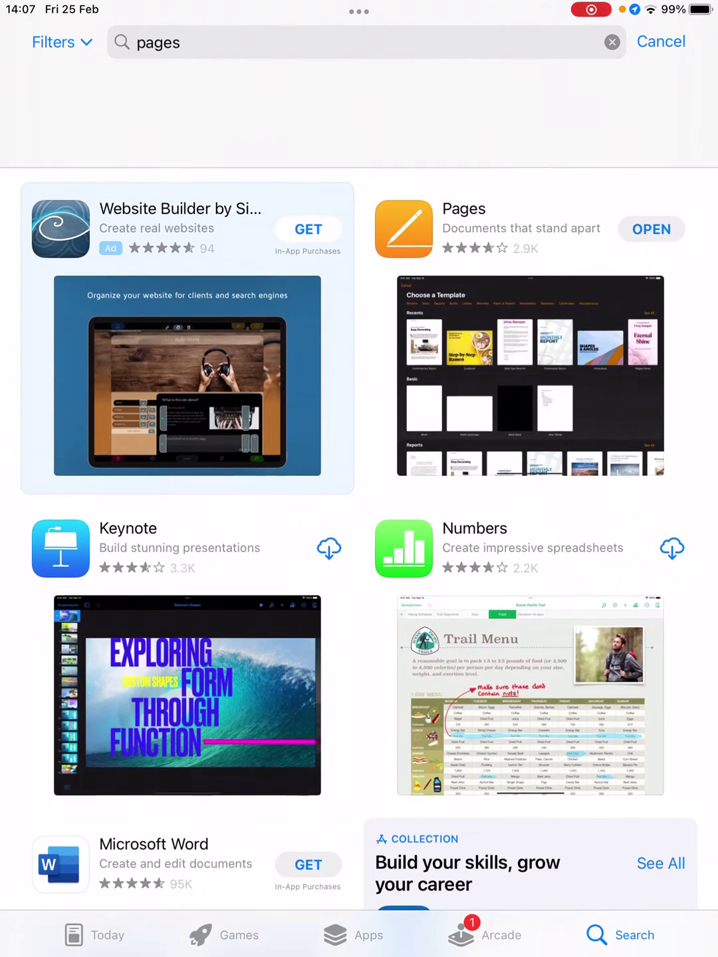
{"action": "left_click", "coordinate": [359, 11]}
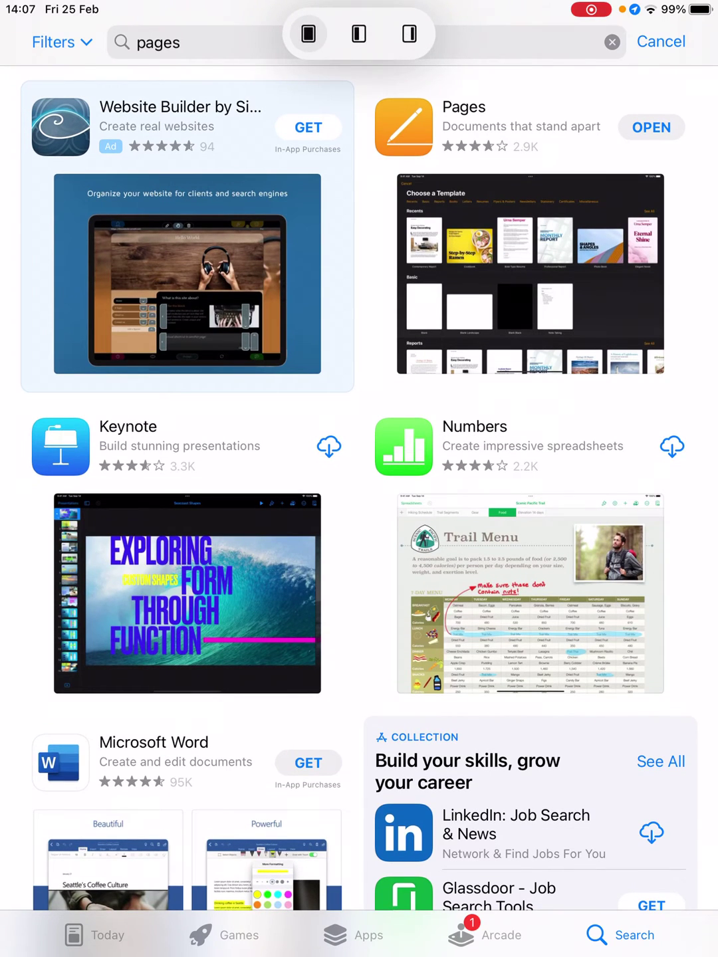
{"action": "left_click", "coordinate": [299, 42]}
{"action": "left_click", "coordinate": [180, 42]}
{"action": "key", "text": "BackSpace"}
{"action": "key", "text": "BackSpace"}
{"action": "key", "text": "BackSpace"}
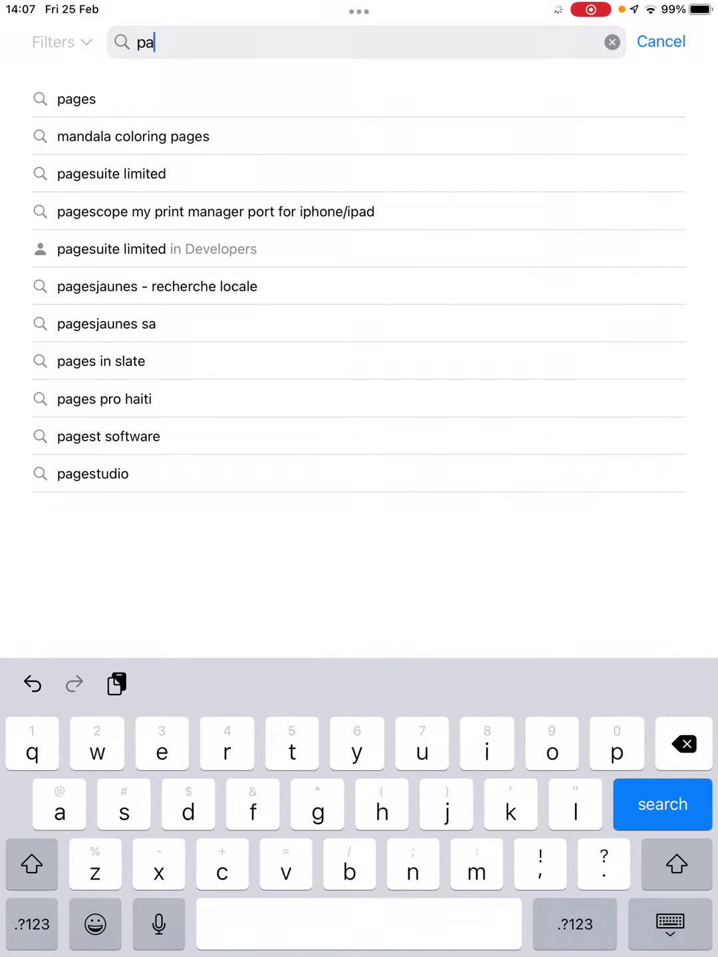
{"action": "key", "text": "BackSpace"}
{"action": "key", "text": "BackSpace"}
{"action": "type", "text": "clipboard"}
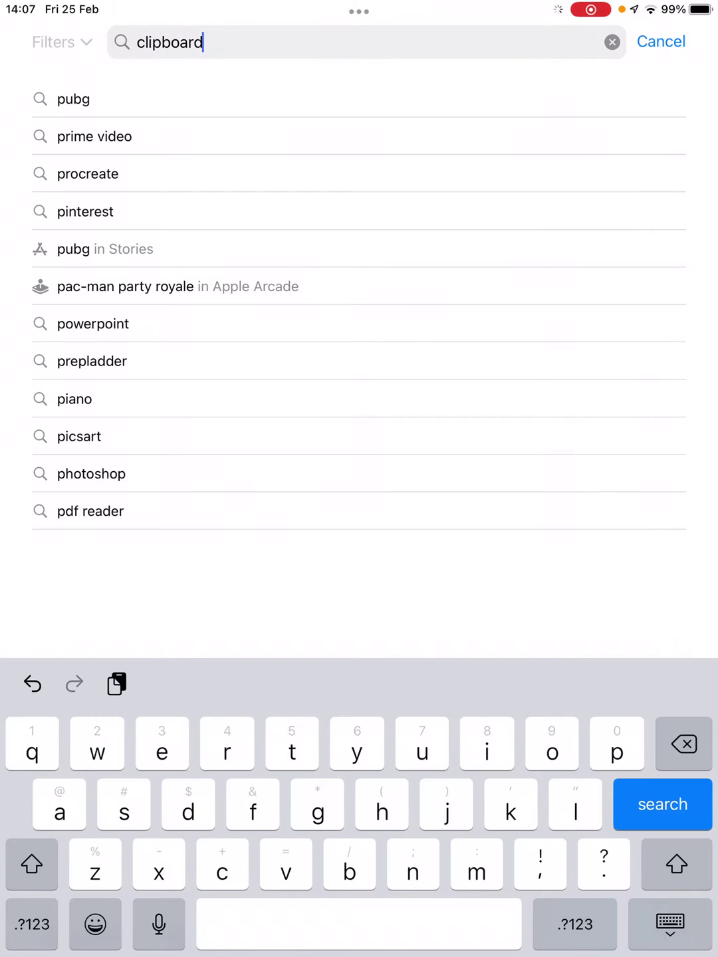
{"action": "key", "text": "Return"}
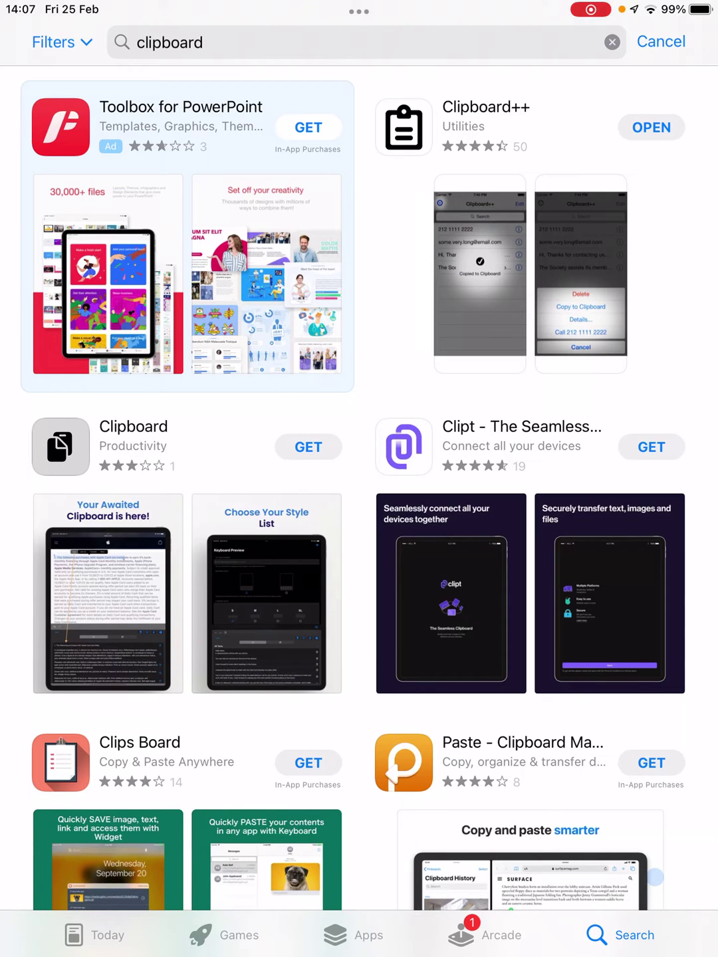
{"action": "key", "text": "super+h"}
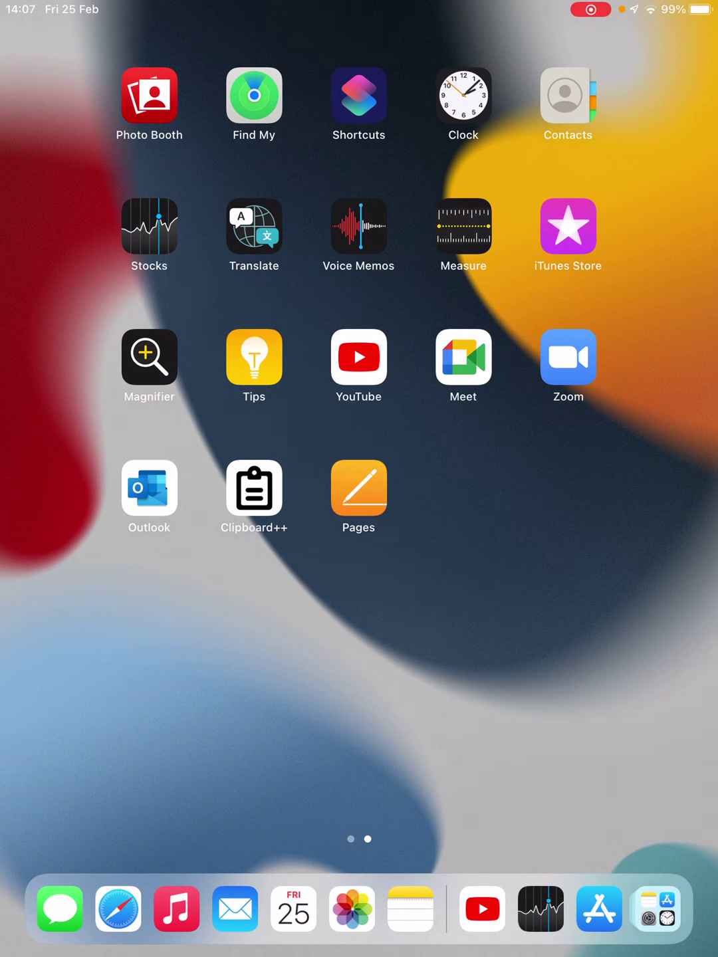
Step: Check Clipboard++ for the saved 'active pharmaceutical ingredients' entry, then return to the Safari article
{"action": "left_click", "coordinate": [254, 487]}
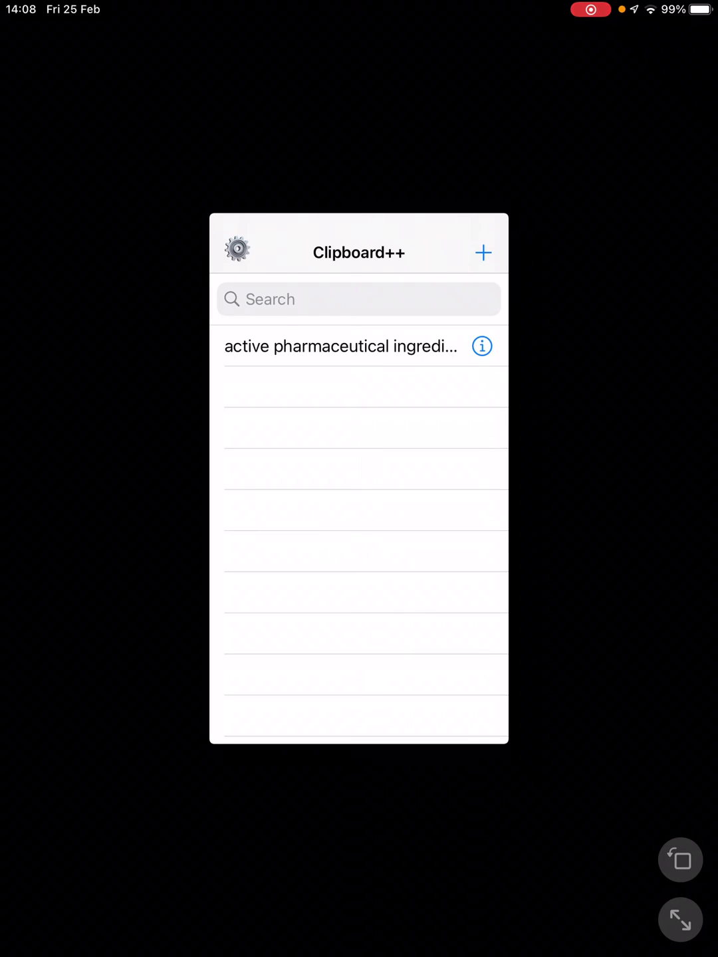
{"action": "key", "text": "super+h"}
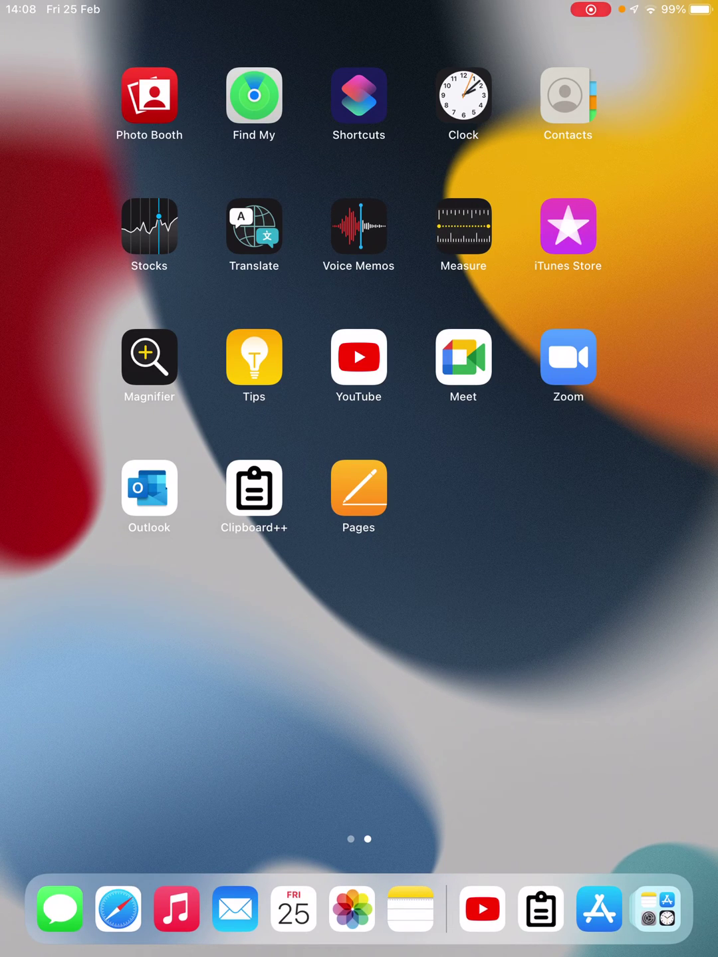
{"action": "left_click", "coordinate": [119, 909]}
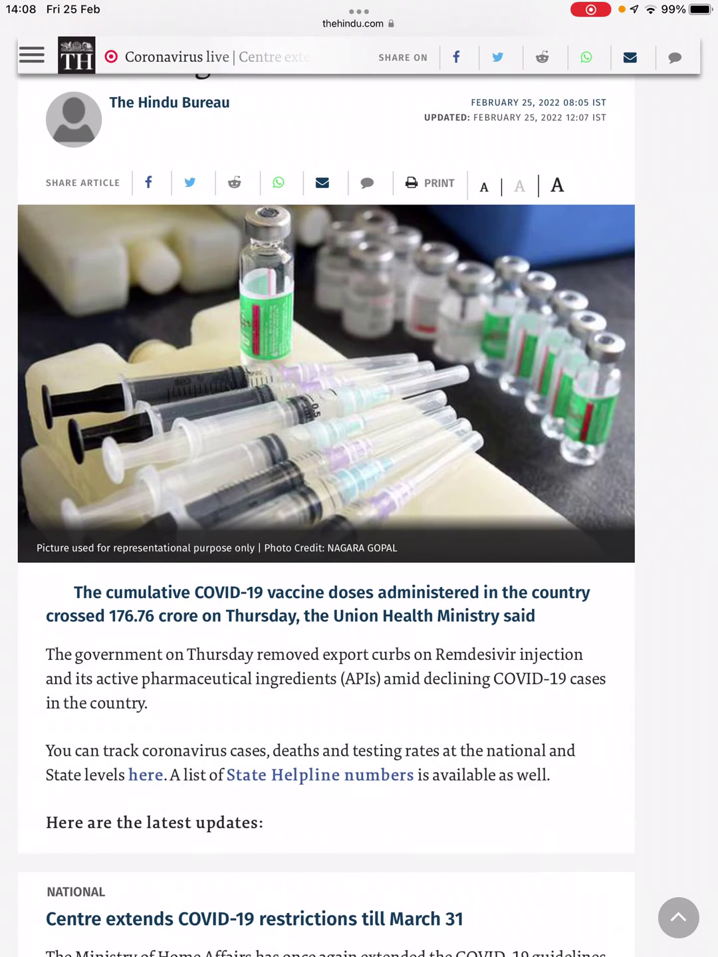
{"action": "scroll", "coordinate": [359, 523], "scroll_direction": "down", "scroll_amount": 7}
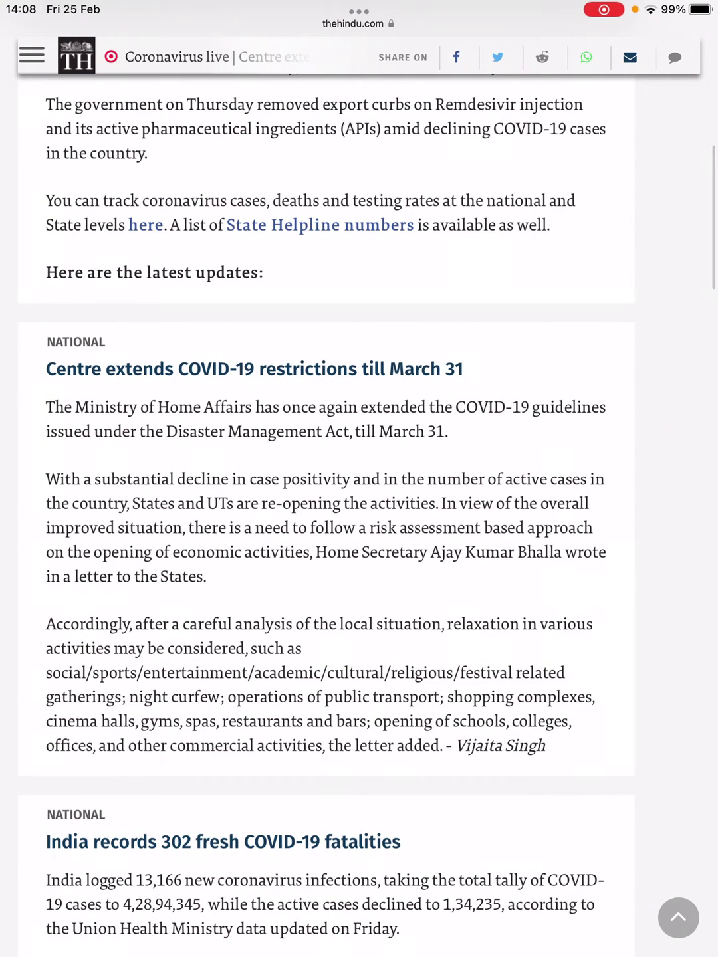
Step: Copy the Safari passage from 'UTs are re-opening the activities' into the 'Accordingly' paragraph
{"action": "double_click", "coordinate": [221, 503]}
{"action": "left_click_drag", "start_coordinate": [234, 516], "coordinate": [319, 636]}
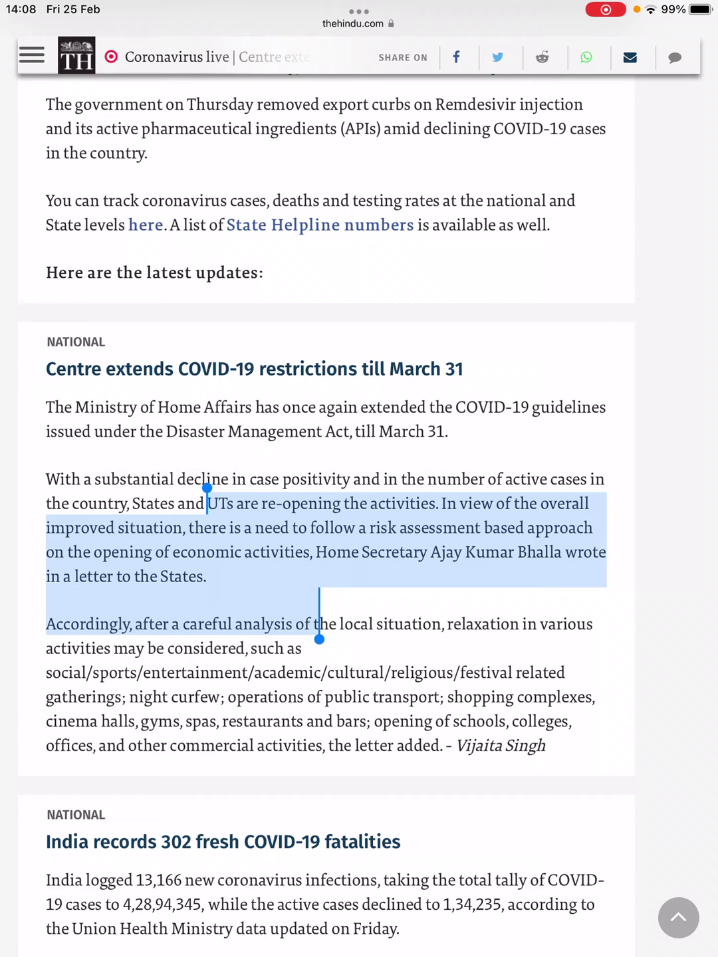
{"action": "key", "text": "super+h"}
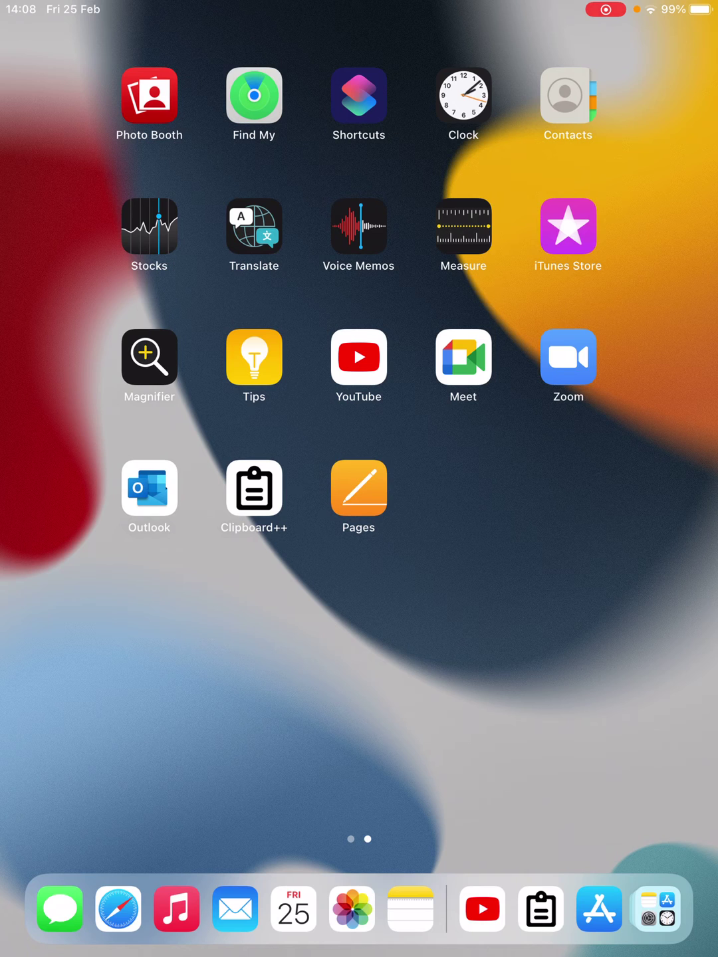
{"action": "left_click", "coordinate": [255, 488]}
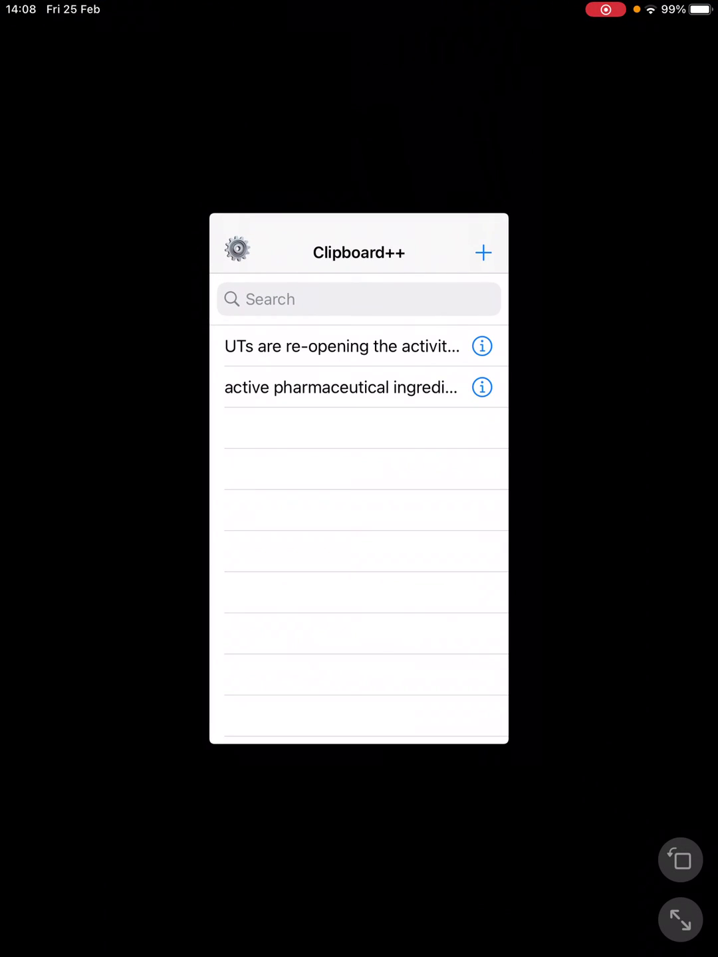
Step: Recopy the top 'UTs are re-opening' Clipboard++ entry and view its full text
{"action": "left_click", "coordinate": [342, 345]}
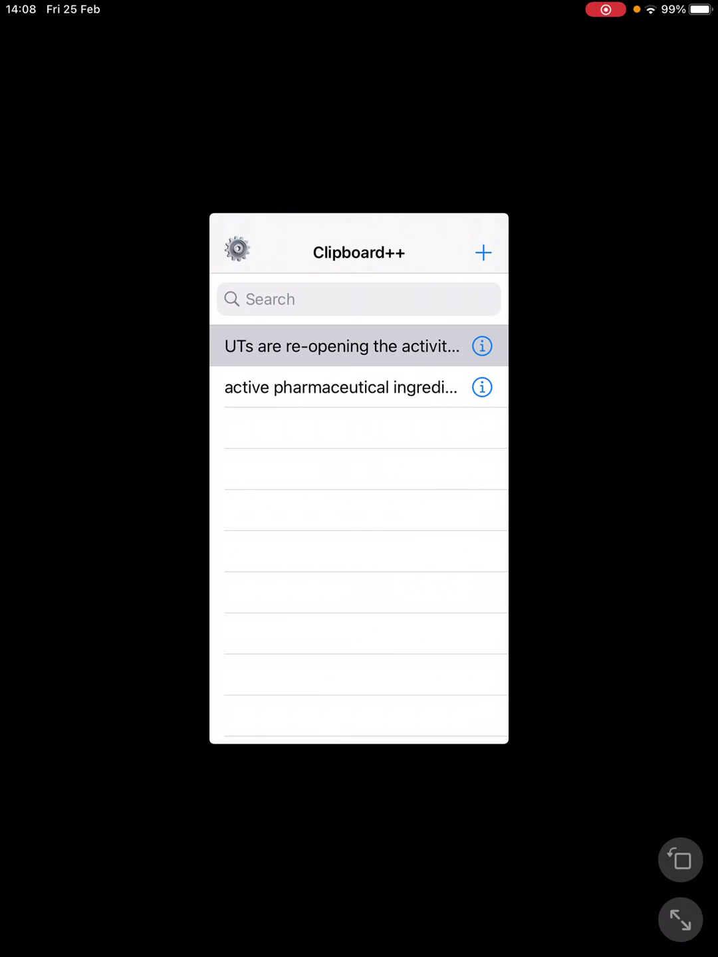
{"action": "left_click", "coordinate": [482, 345]}
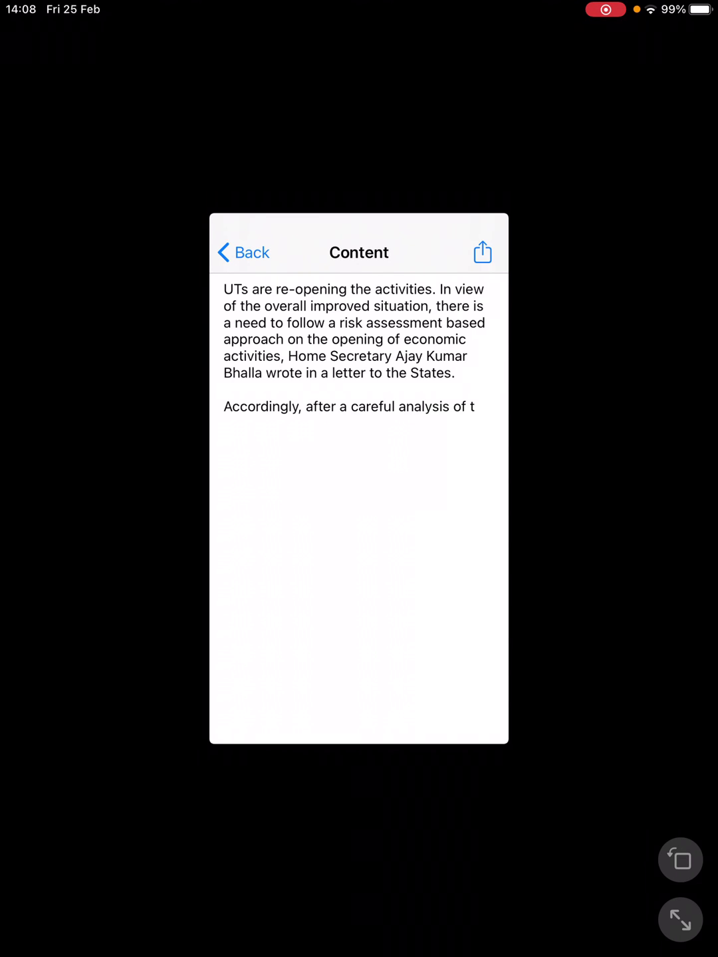
{"action": "left_click", "coordinate": [244, 252]}
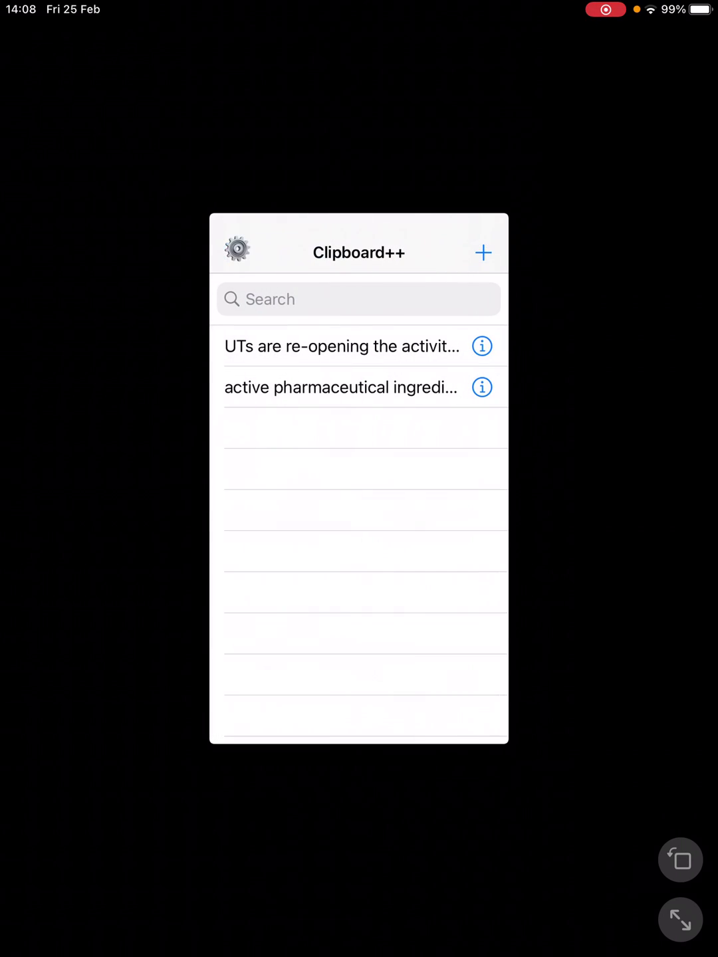
{"action": "key", "text": "super+h"}
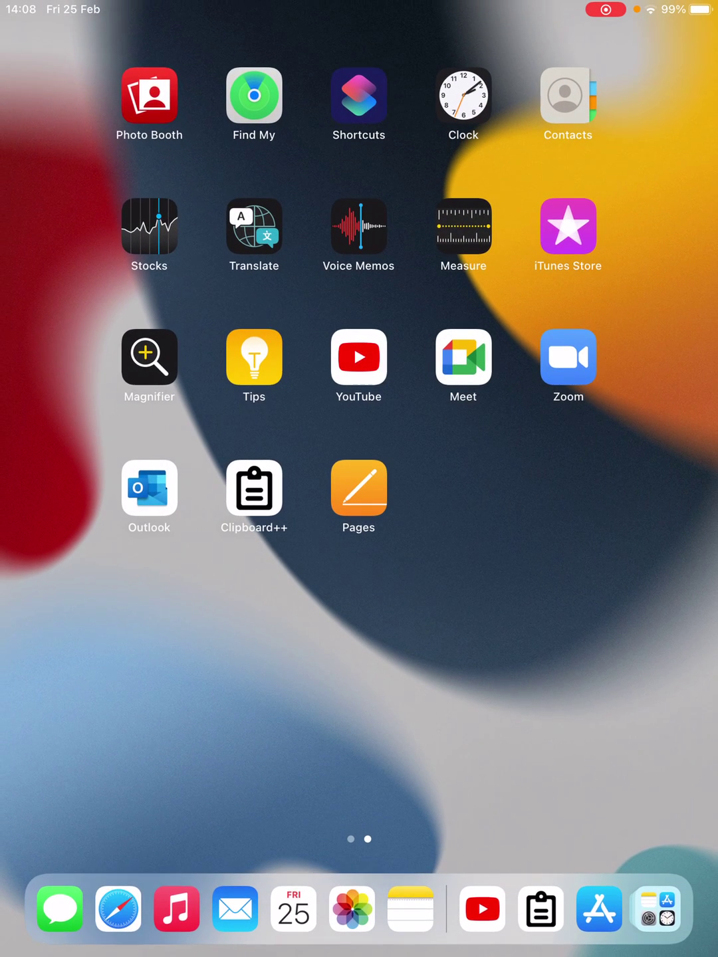